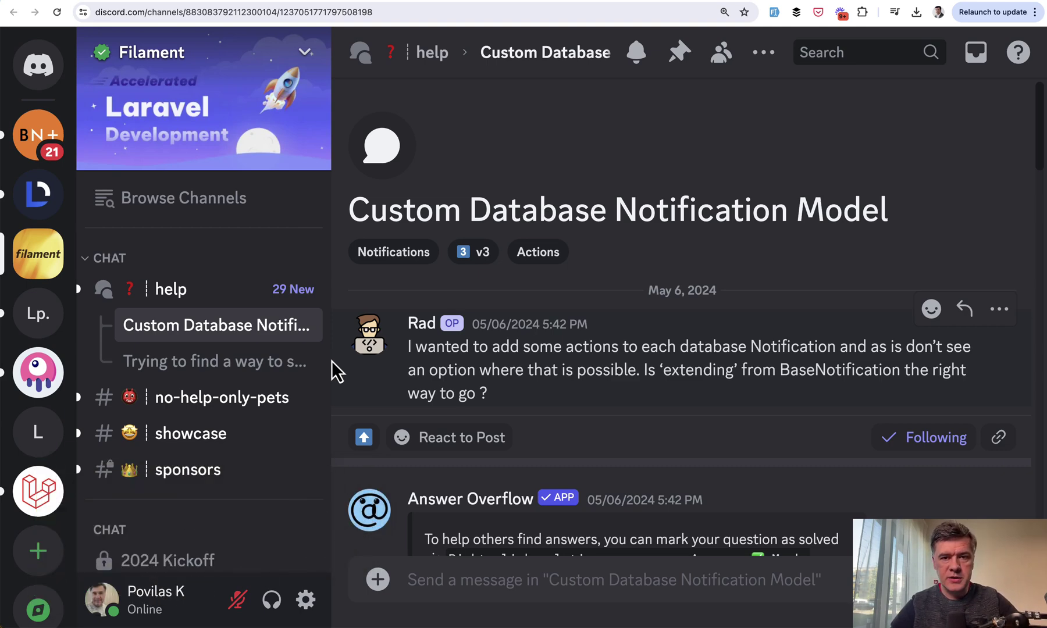
Highlight CreatePost's afterCreate Notification::make block and bring up CreateTask.php for comparison
key(super+Tab)
key(Tab)
key(Tab)
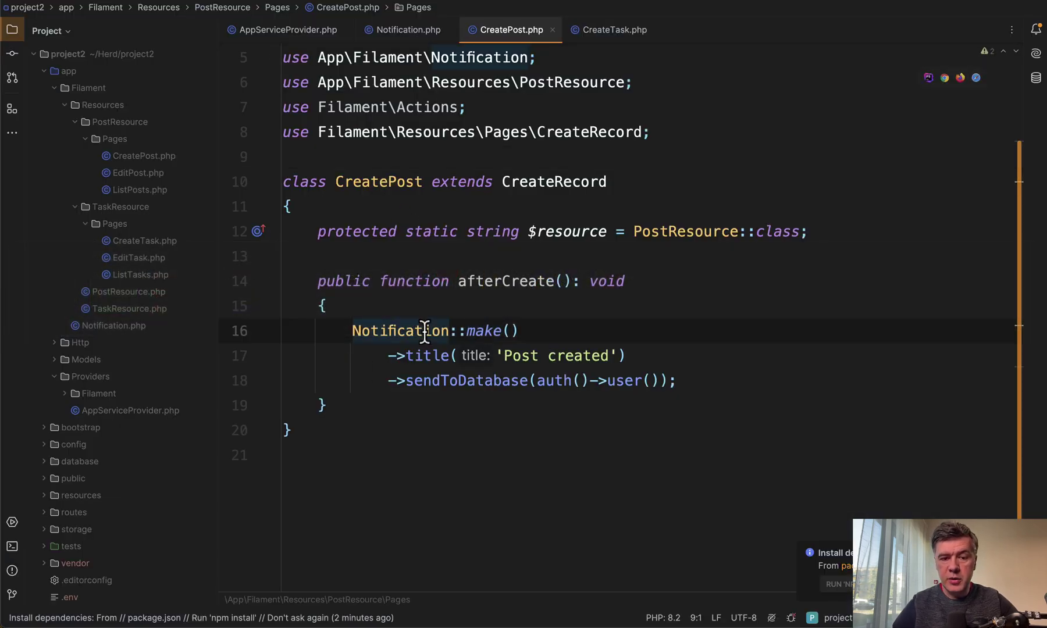
drag(423, 331, 494, 384)
click(618, 31)
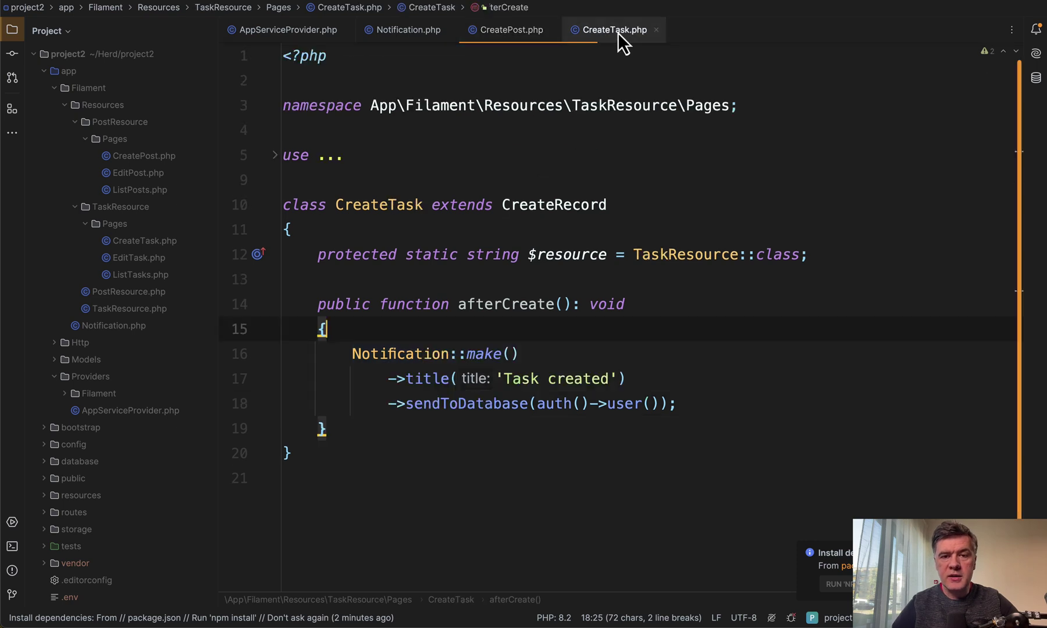
scroll(481, 225, down, 1)
drag(424, 331, 470, 380)
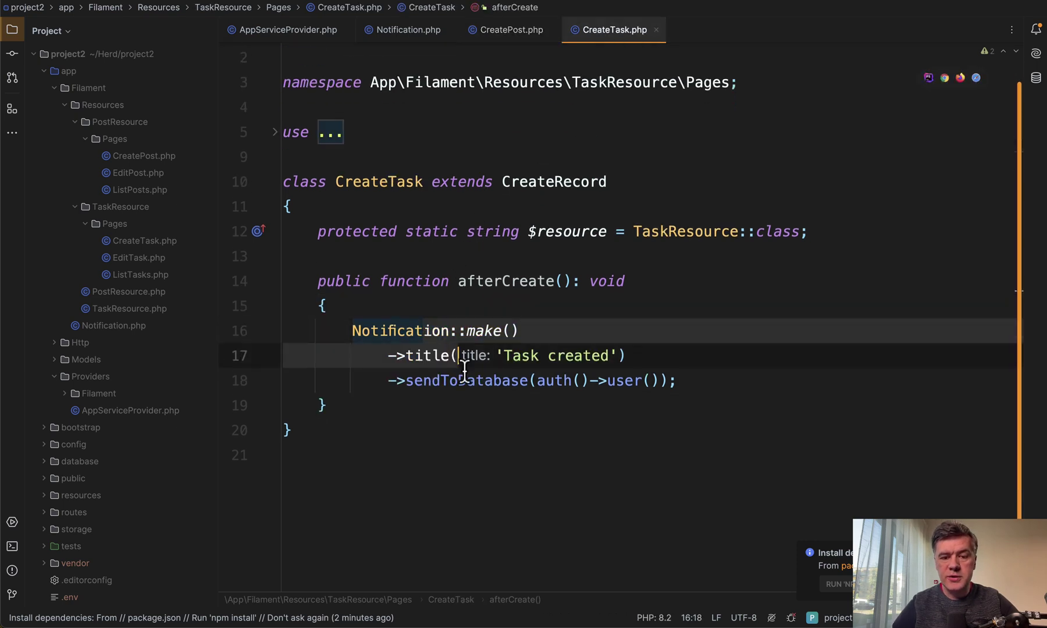
In the browser, create a post titled 'dsvdfsgdfs' with text 'dfgdfgdfs'
key(super+Tab)
key(super+Tab)
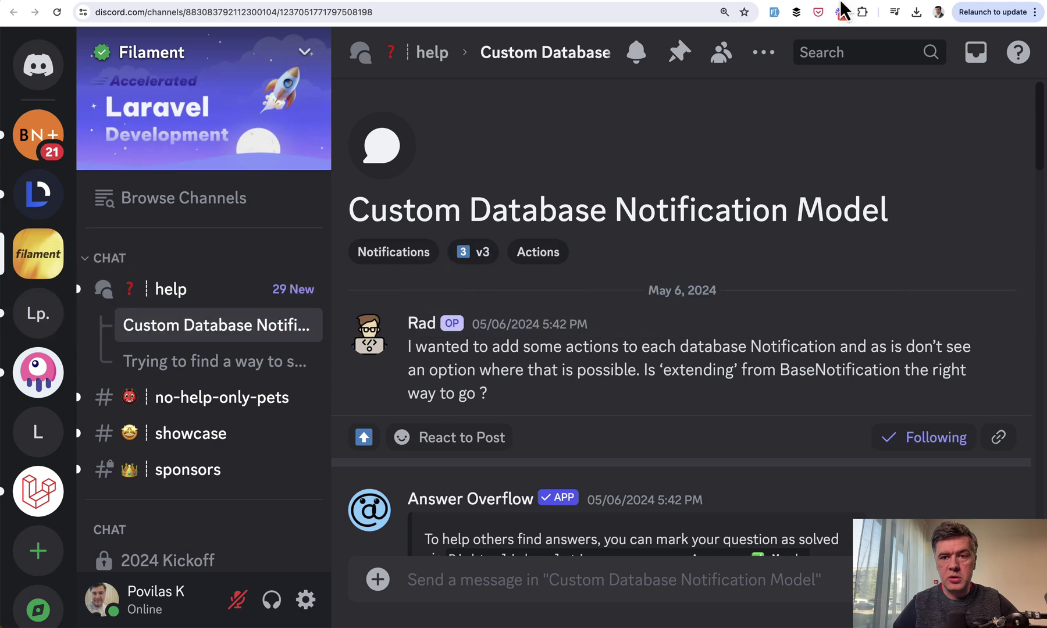
key(ctrl+Tab)
click(989, 134)
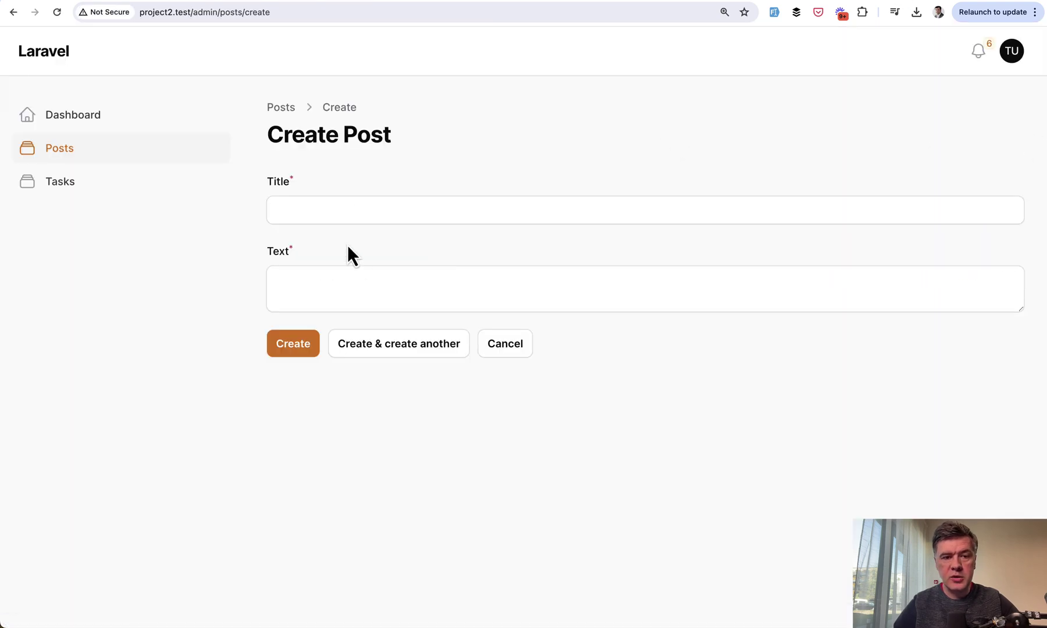
click(347, 210)
text(dsvdfsgdfs)
click(330, 286)
text(dfgdfgdfs)
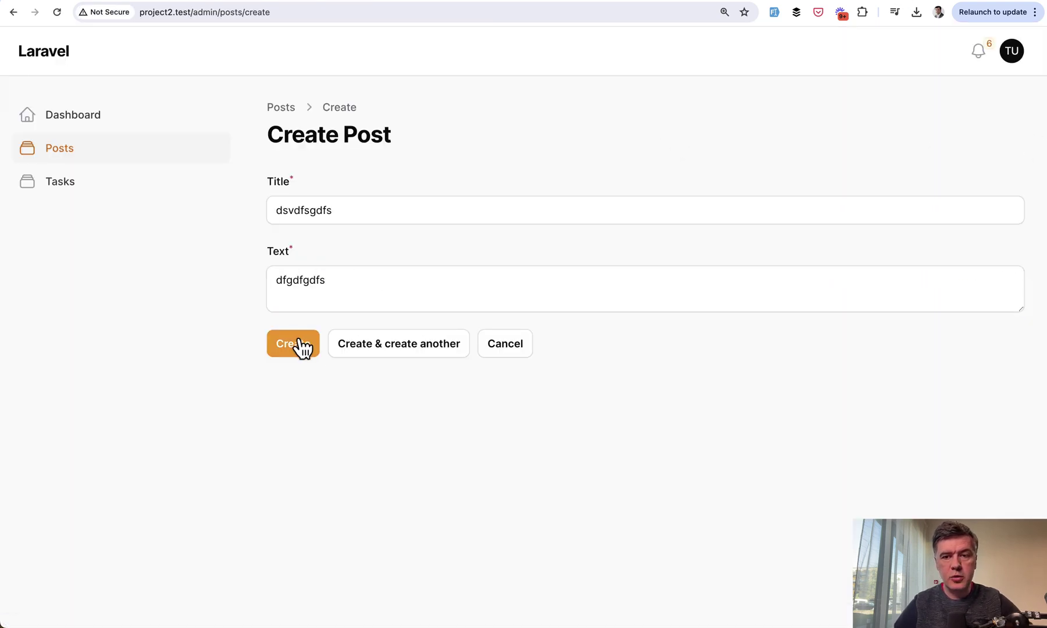
click(293, 344)
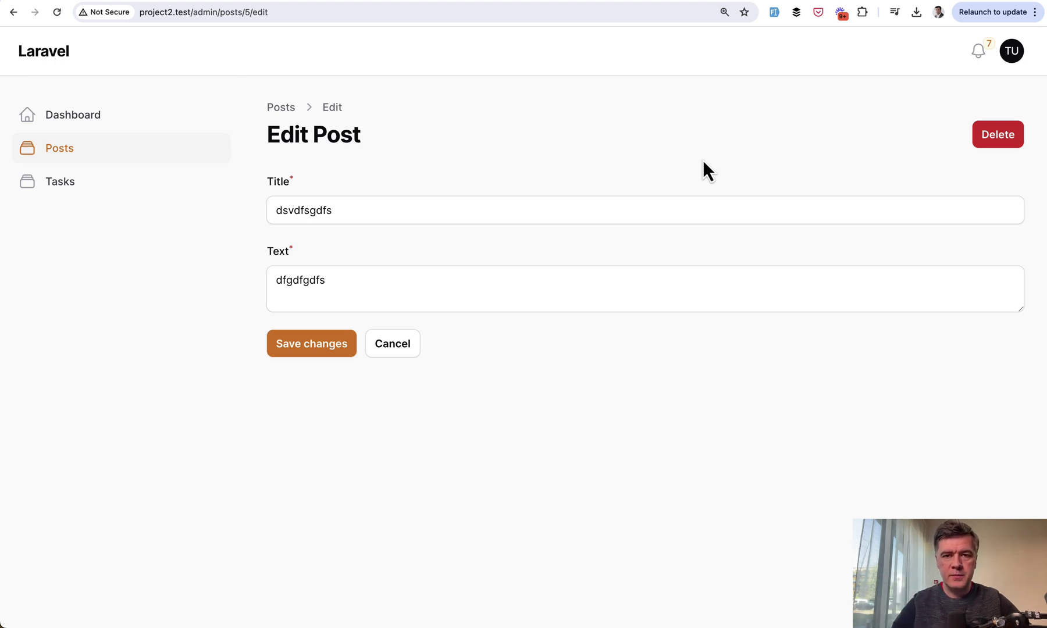
click(758, 2)
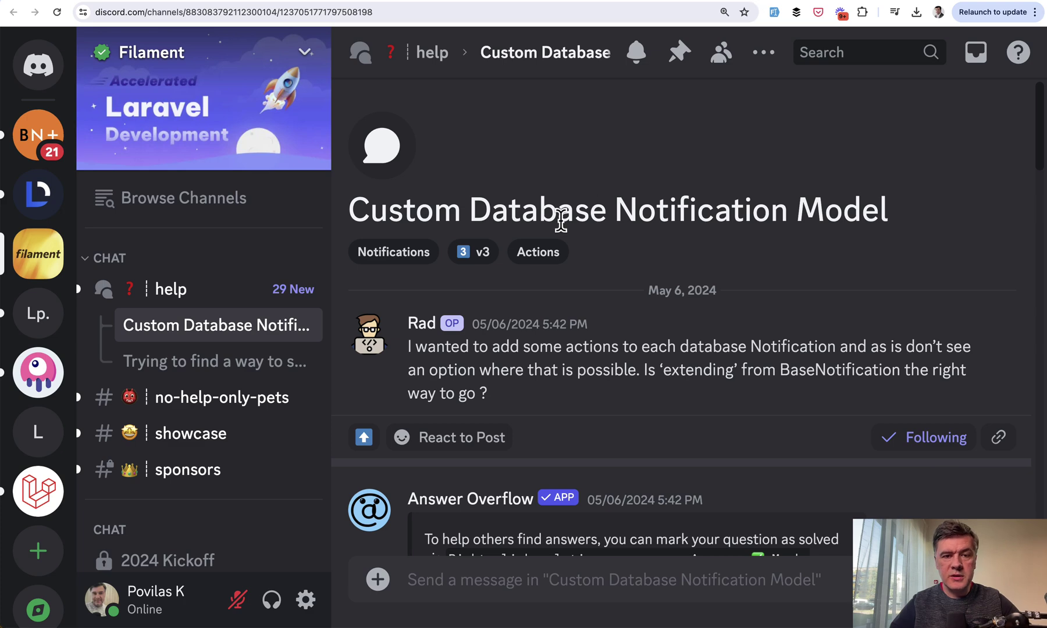
scroll(561, 218, down, 2)
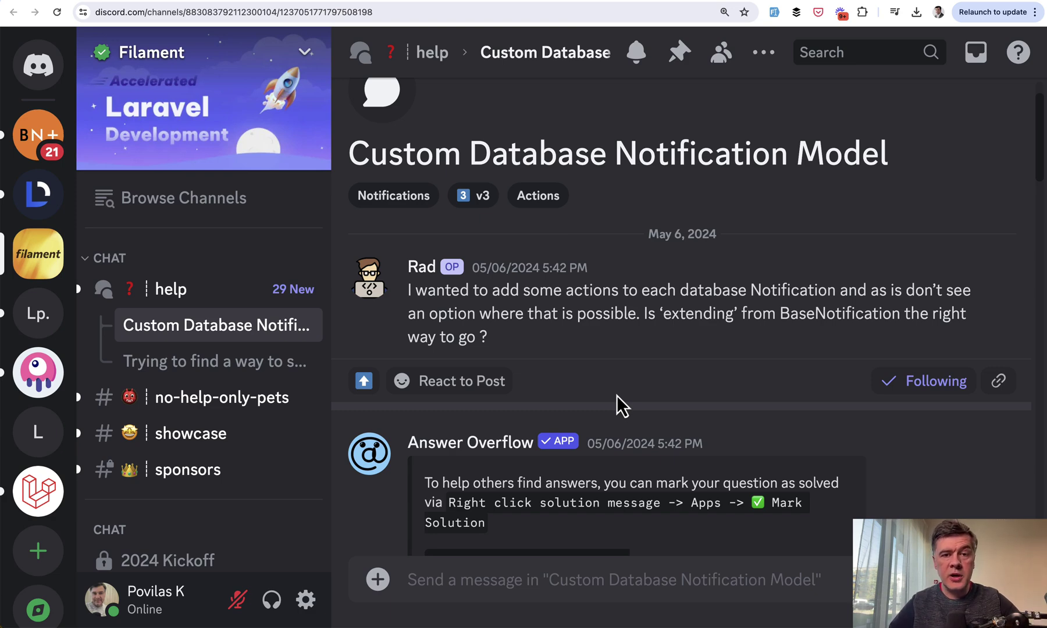
key(super+Tab)
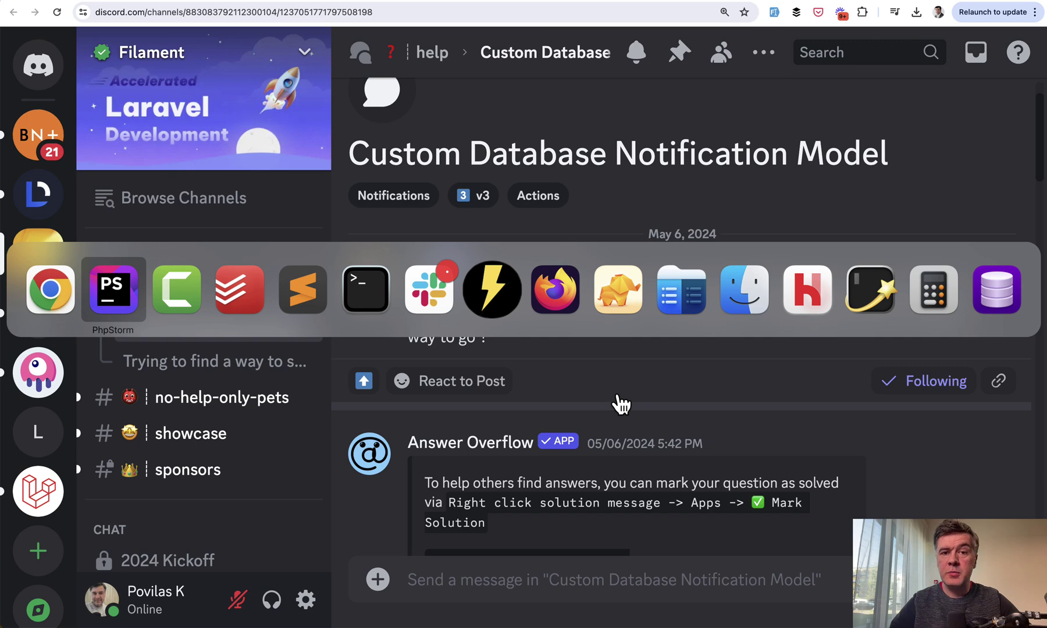
Show Notification.php's BaseNotification import and the Notification class declaration
key(super+Tab)
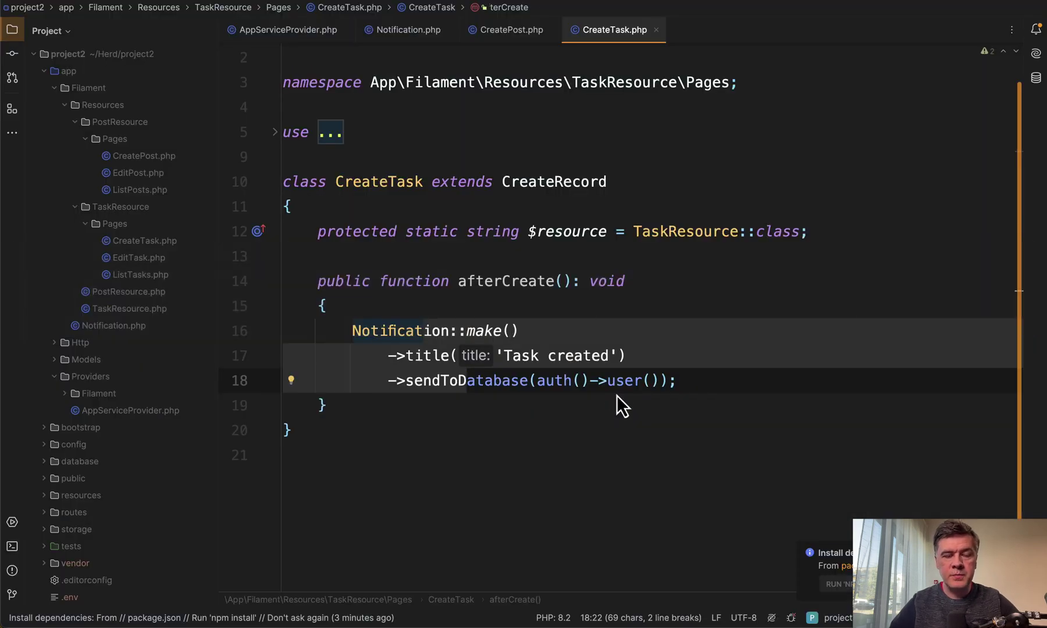
click(408, 30)
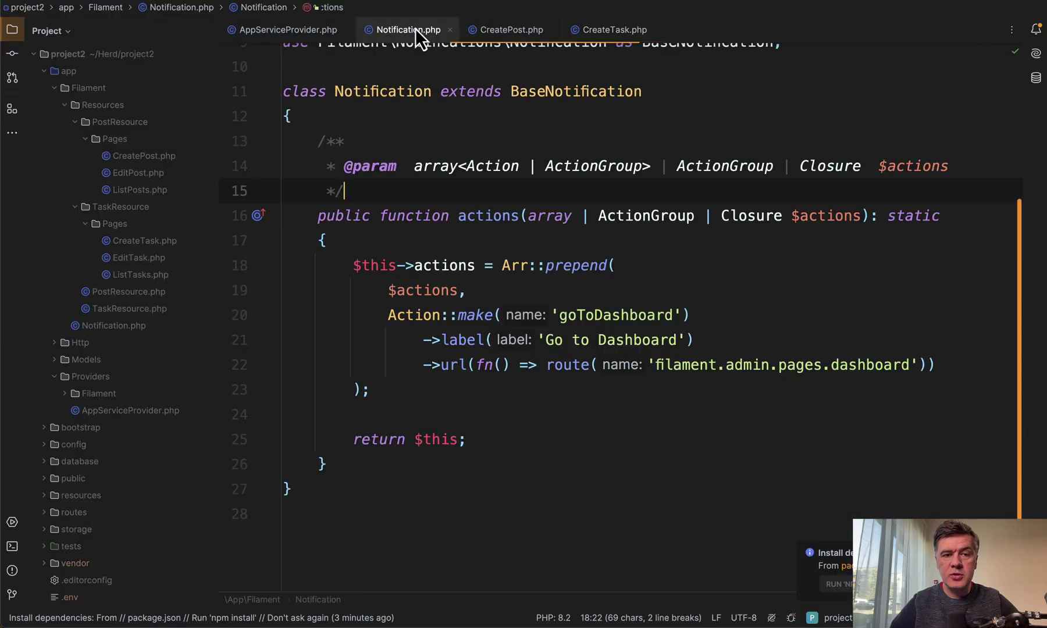
scroll(390, 232, up, 5)
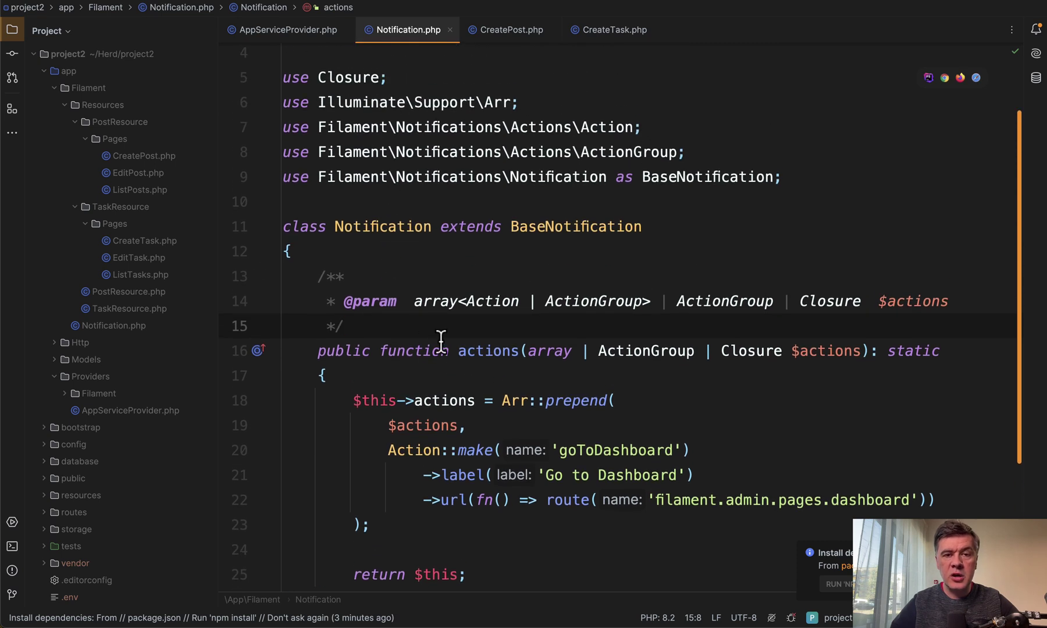
scroll(441, 340, up, 3)
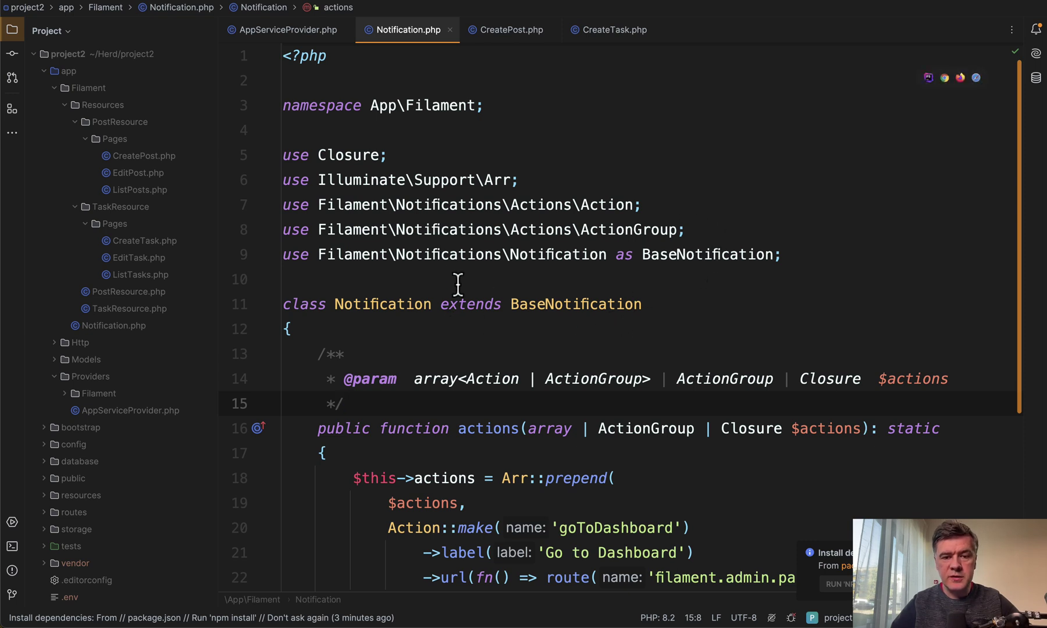
click(432, 255)
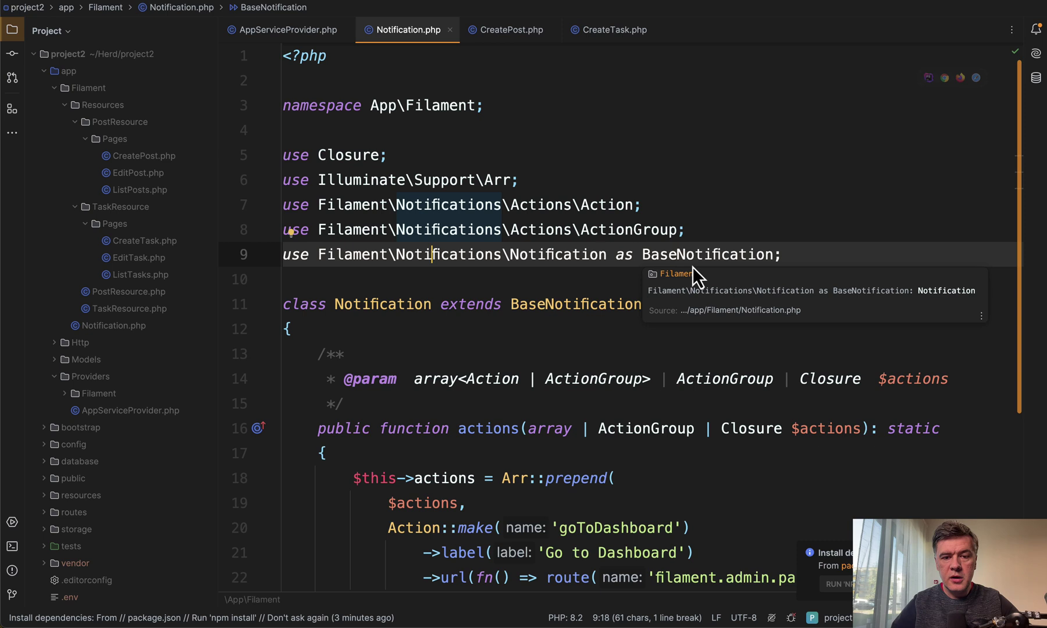
click(381, 305)
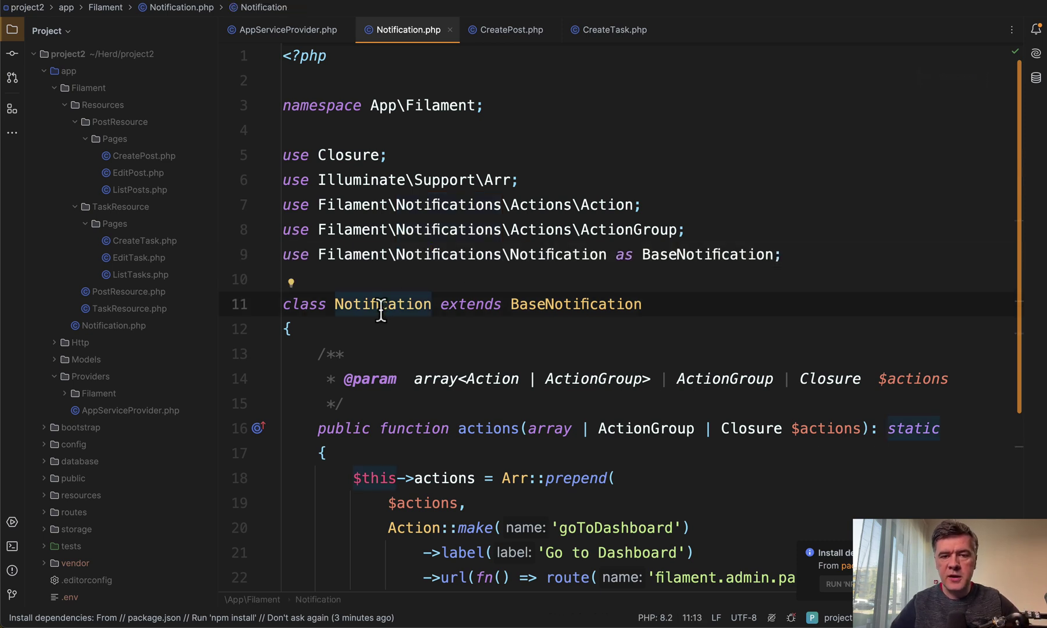
scroll(380, 311, down, 5)
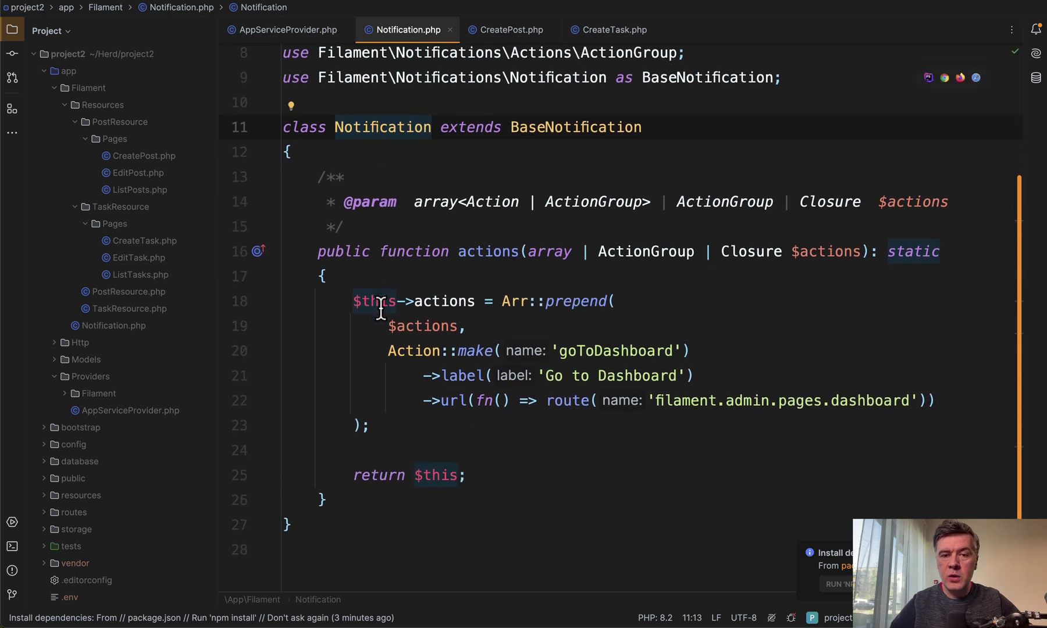
scroll(381, 311, down, 2)
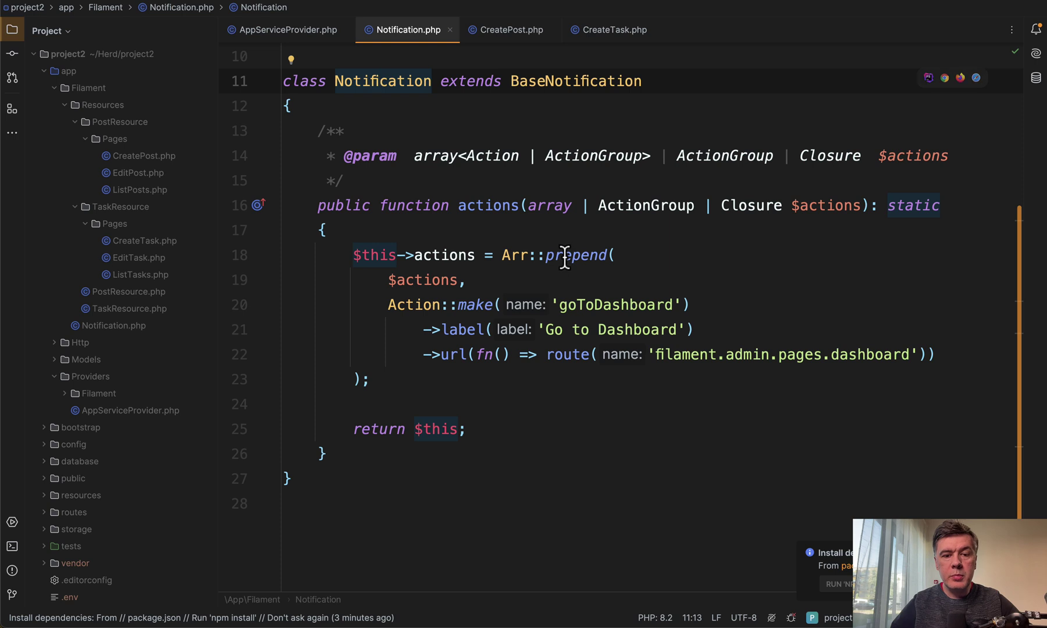
Highlight the prepended goToDashboard action, the return $this line and the actions() signature
drag(435, 304, 481, 356)
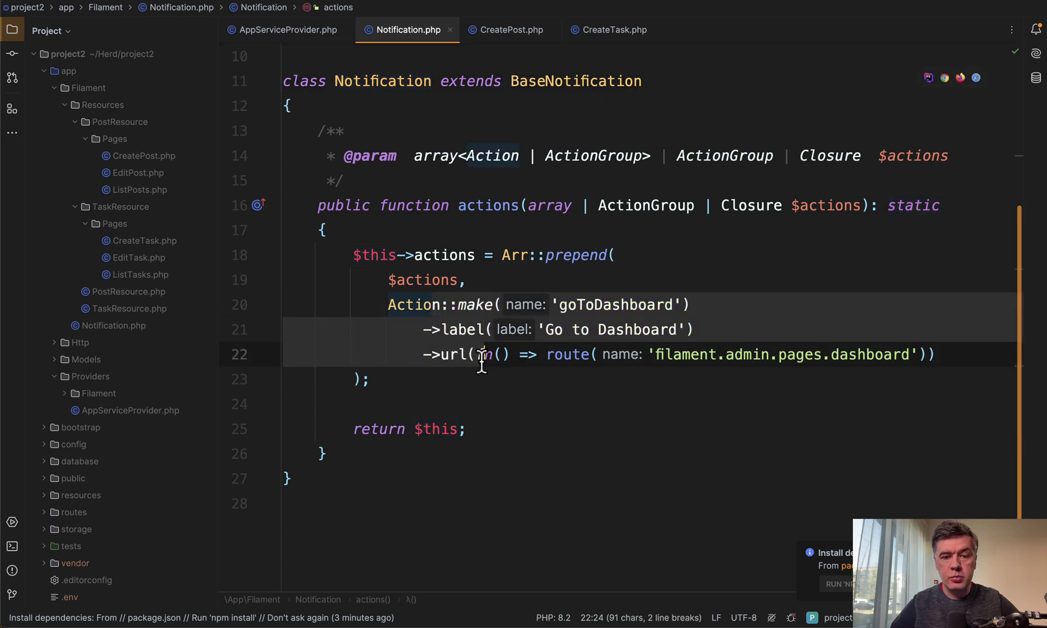
click(482, 357)
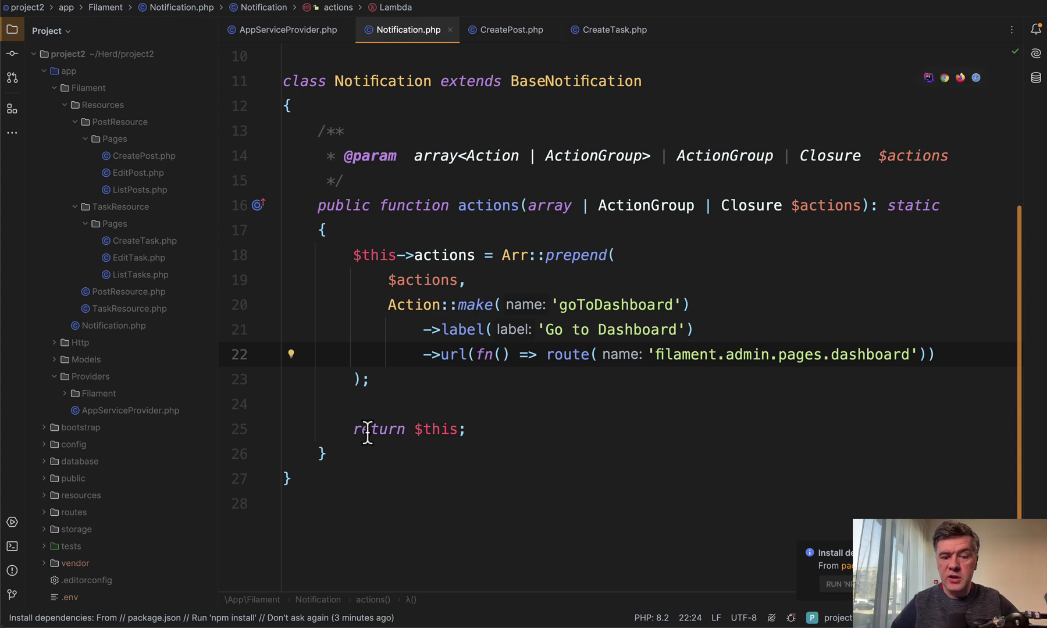
drag(370, 432, 461, 434)
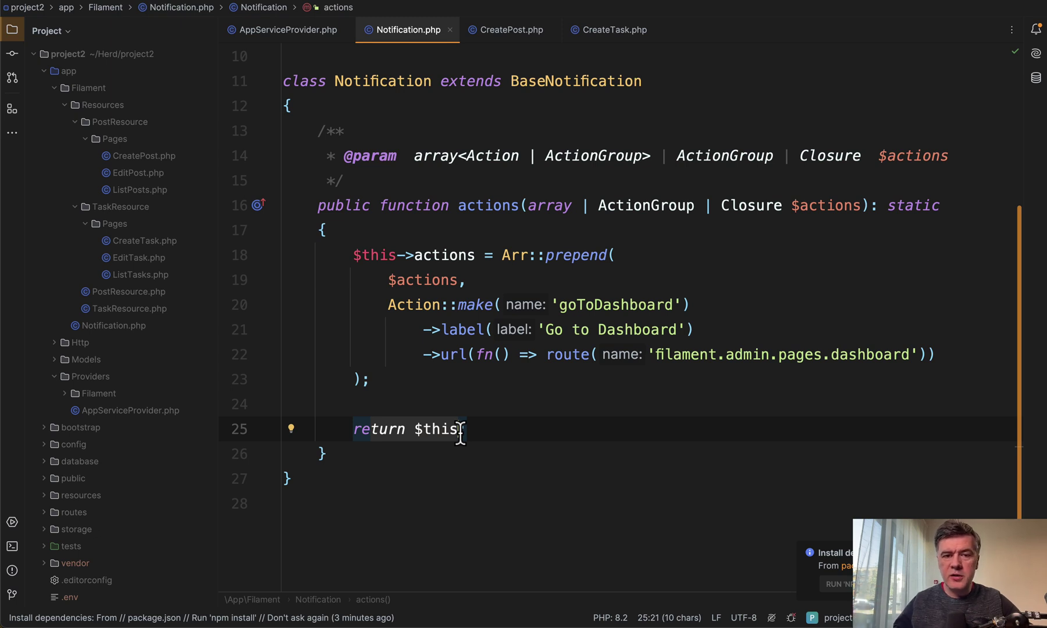
mouse_move(467, 330)
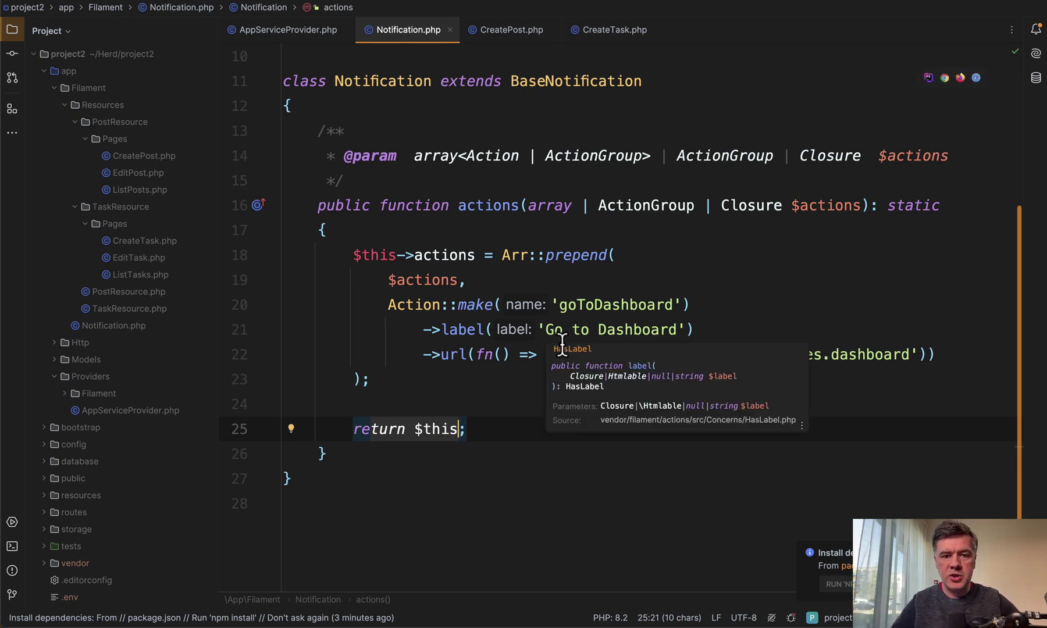
click(485, 458)
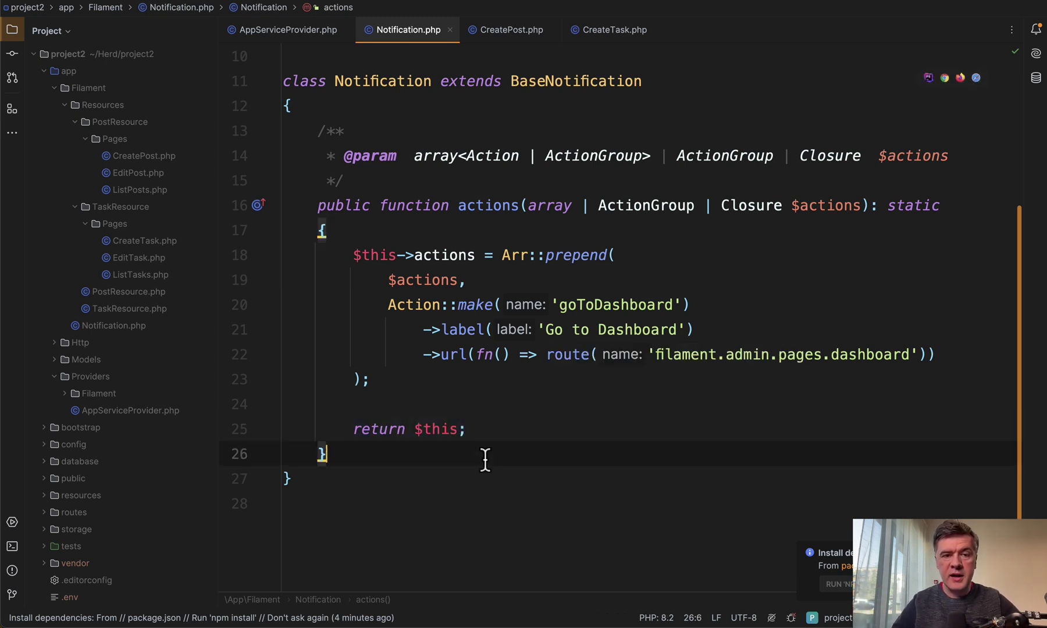
drag(458, 205, 634, 205)
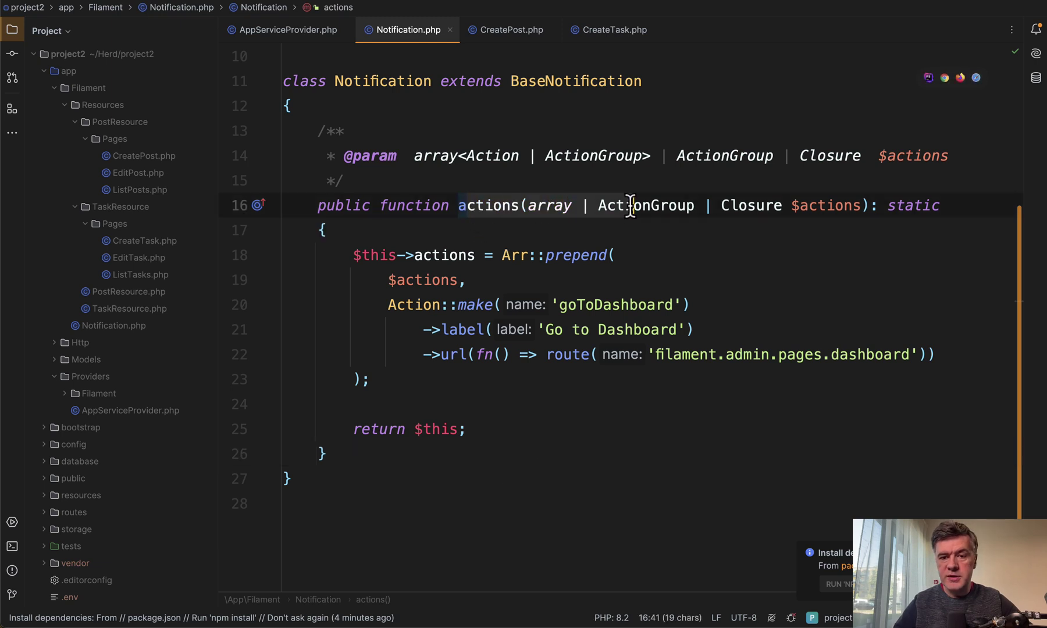
click(665, 242)
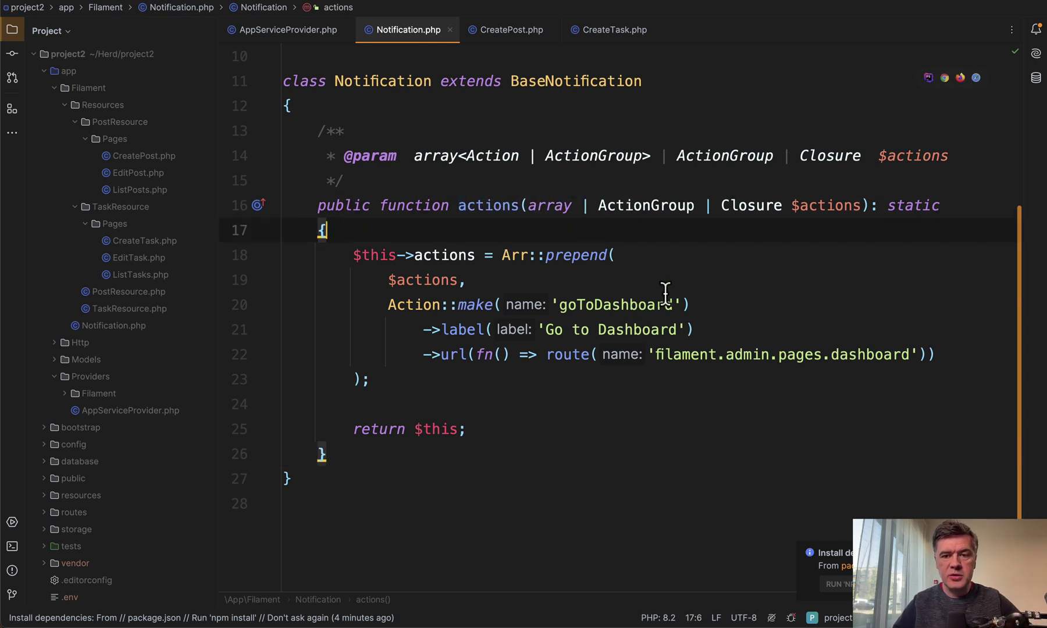
In AppServiceProvider.php, point out the register() binding and the two Notification imports
click(280, 32)
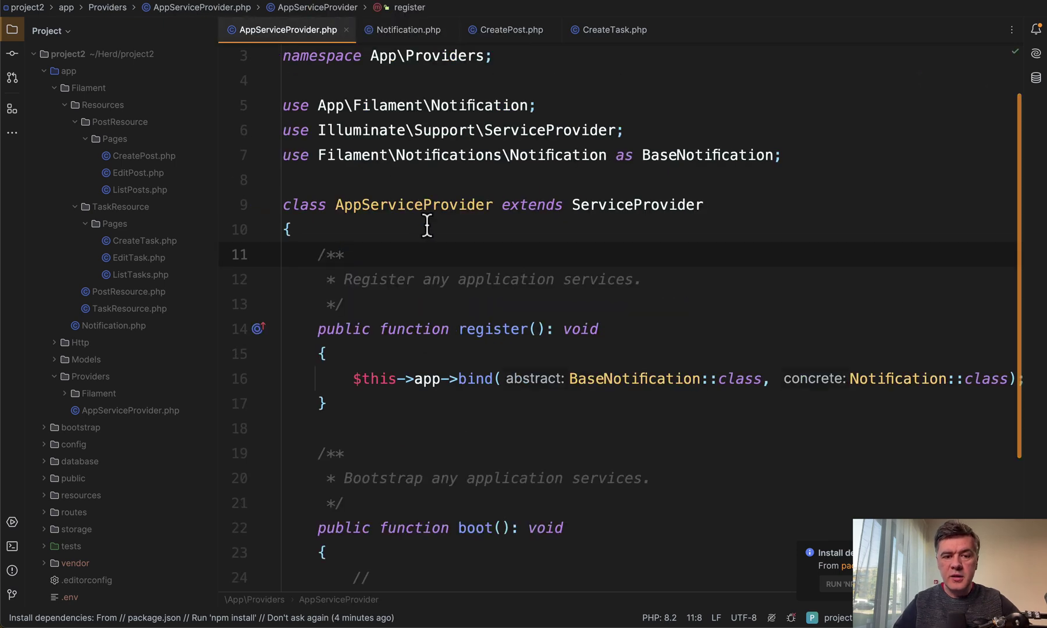
scroll(426, 225, down, 1)
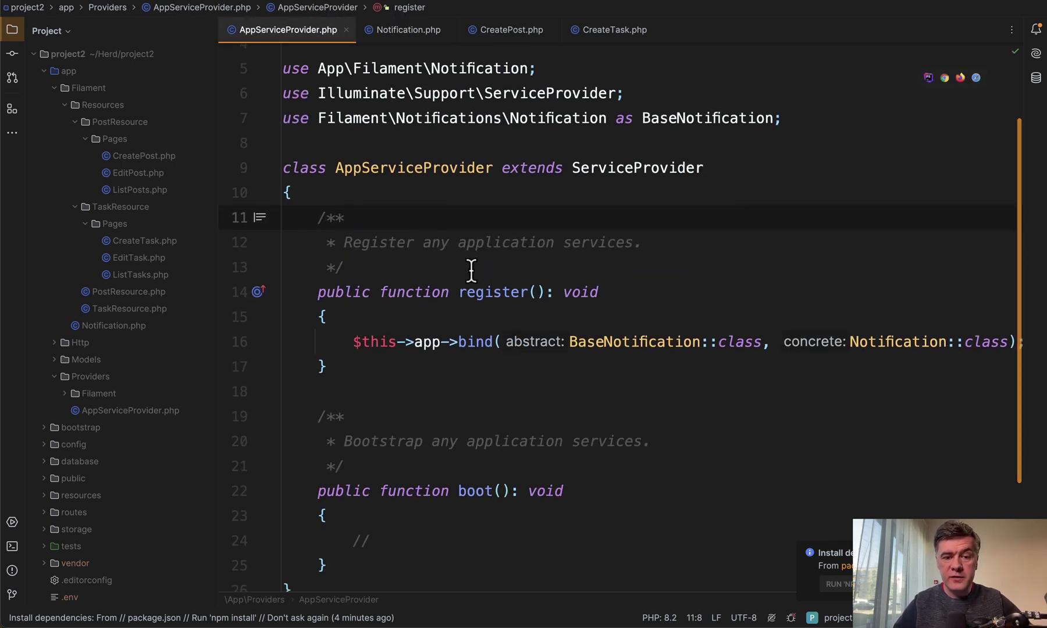
scroll(470, 271, down, 3)
scroll(470, 270, right, 1)
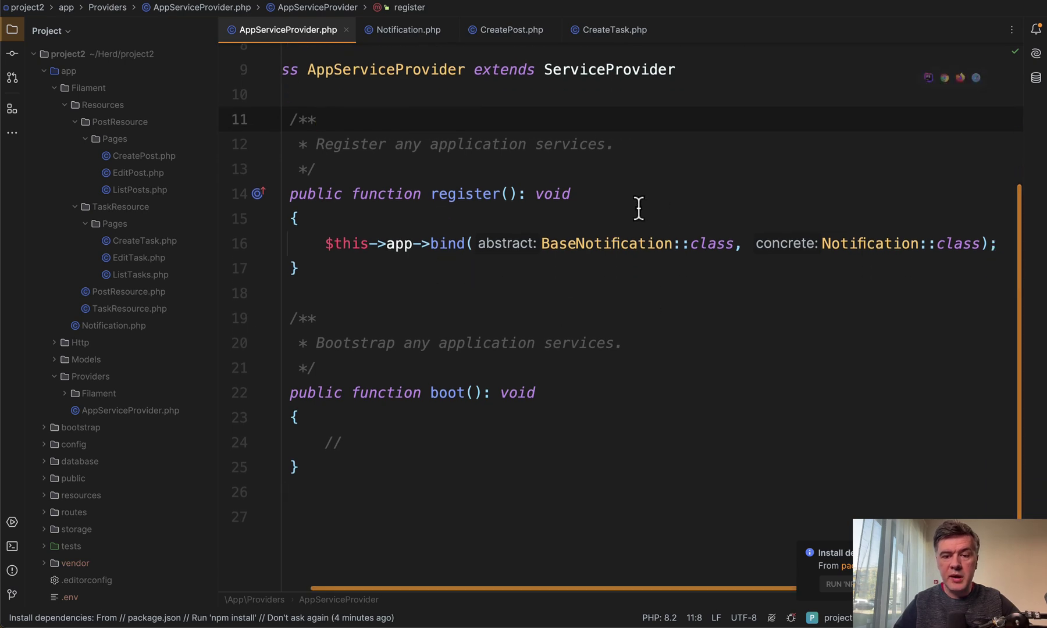
click(864, 243)
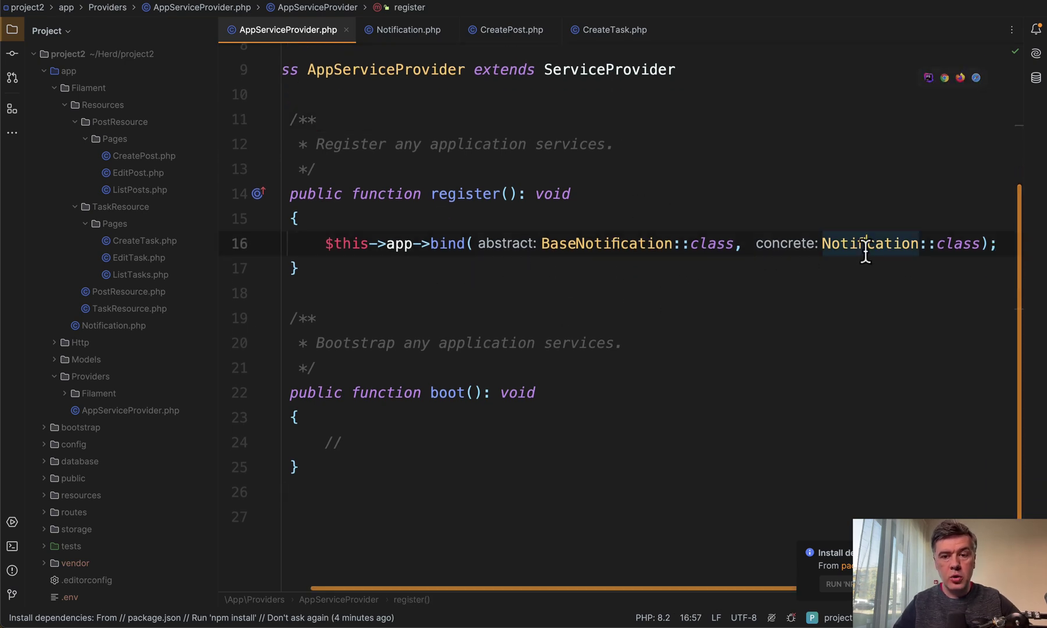
scroll(865, 255, up, 5)
click(422, 156)
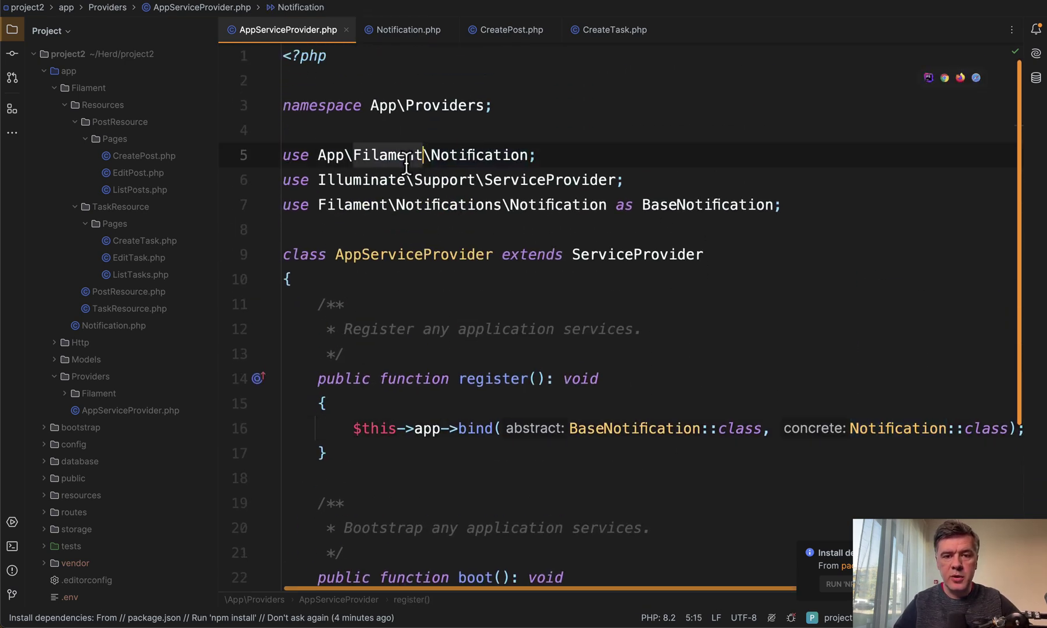
click(404, 206)
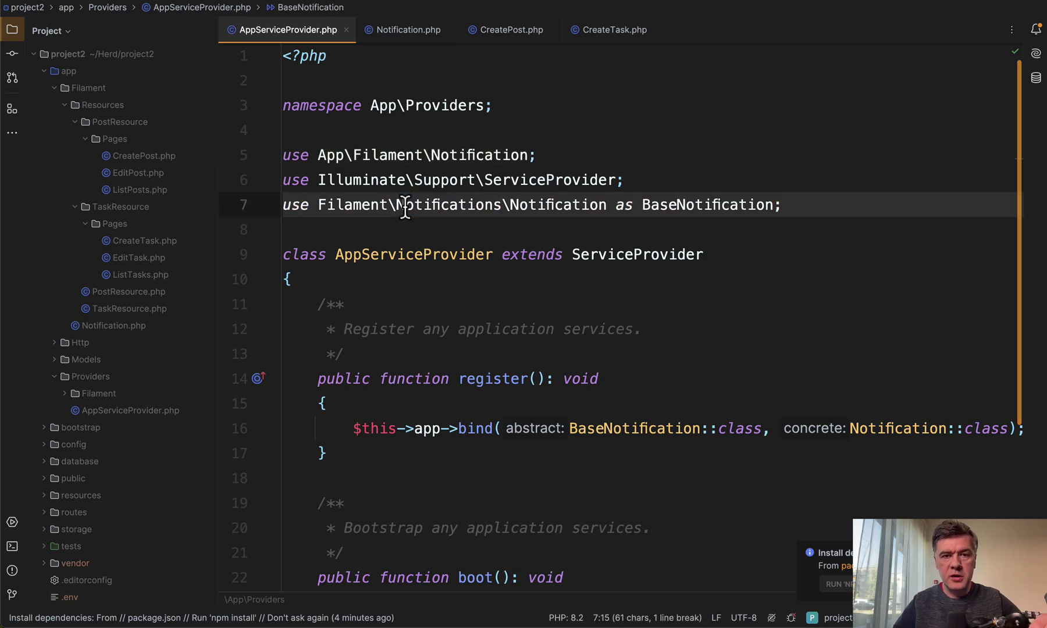
In CreatePost.php, select the 'use App\Filament\Notification;' import line
click(509, 30)
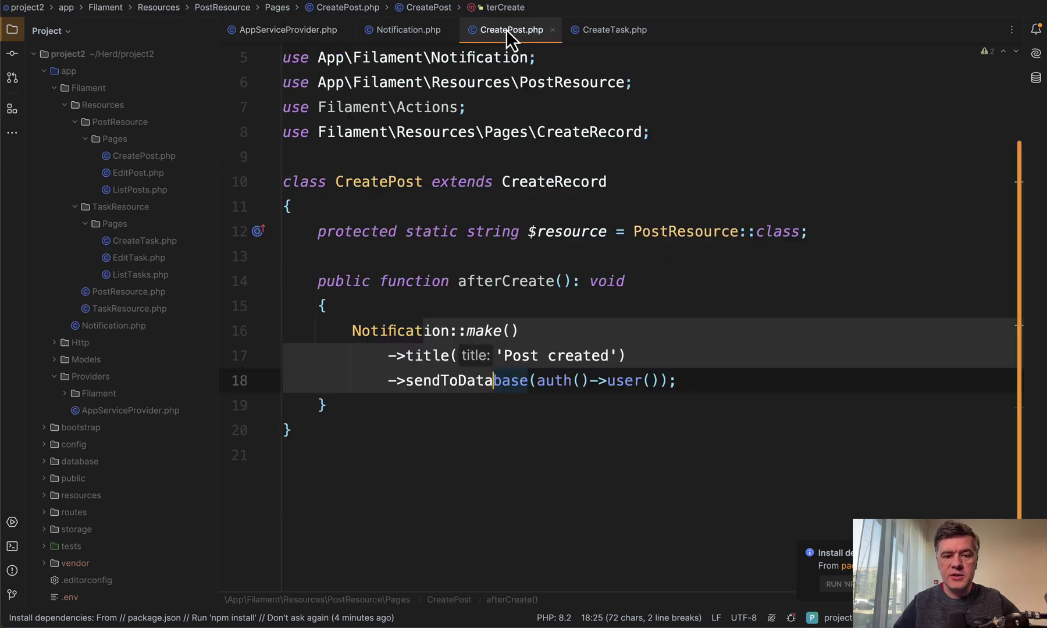
click(381, 331)
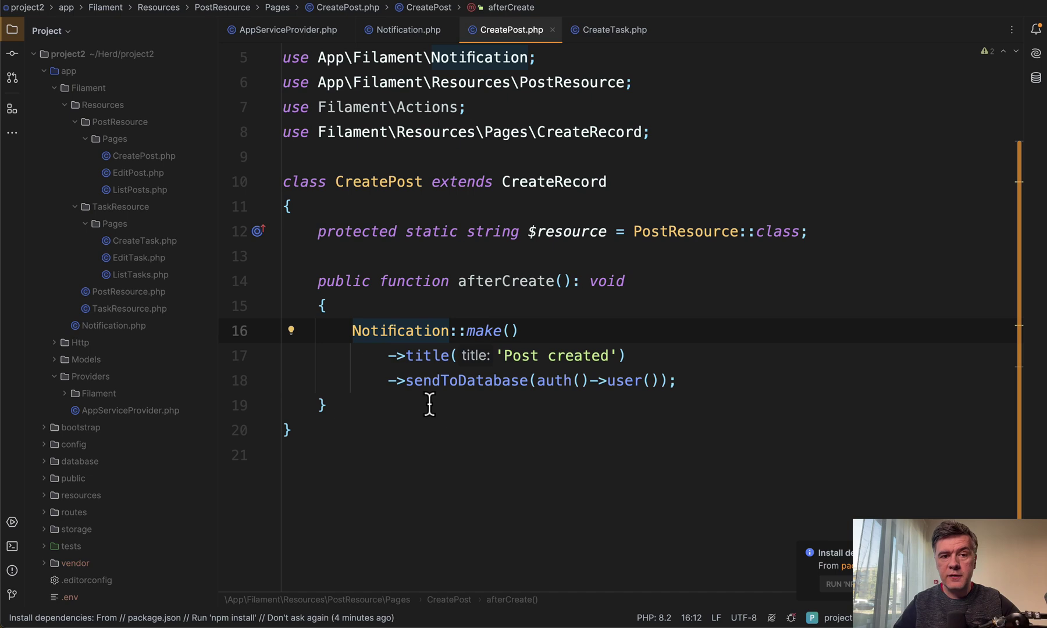
scroll(429, 403, up, 3)
click(391, 118)
triple_click(391, 118)
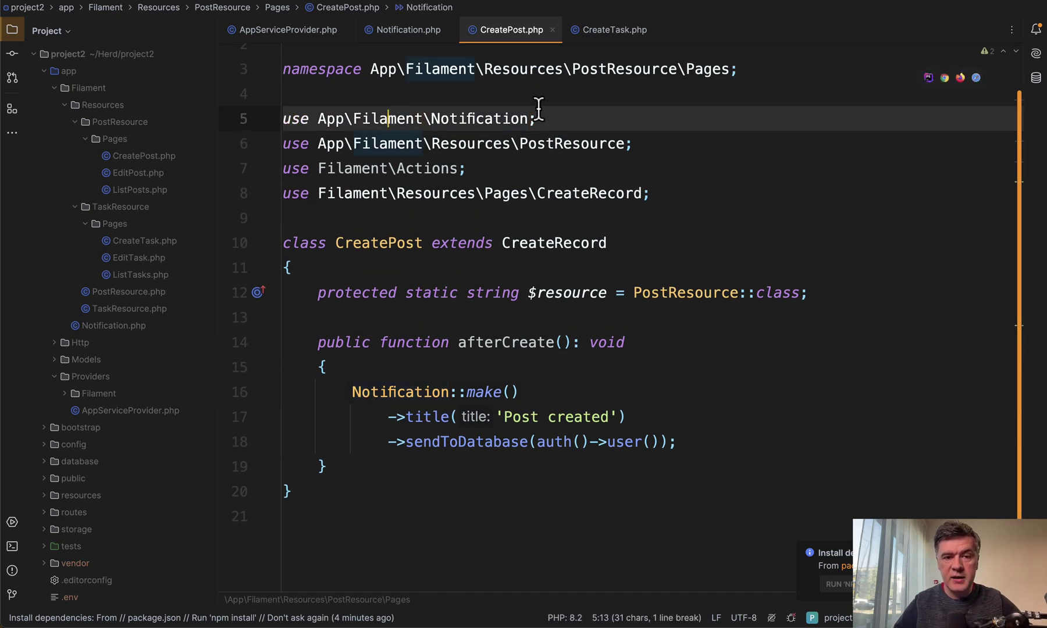